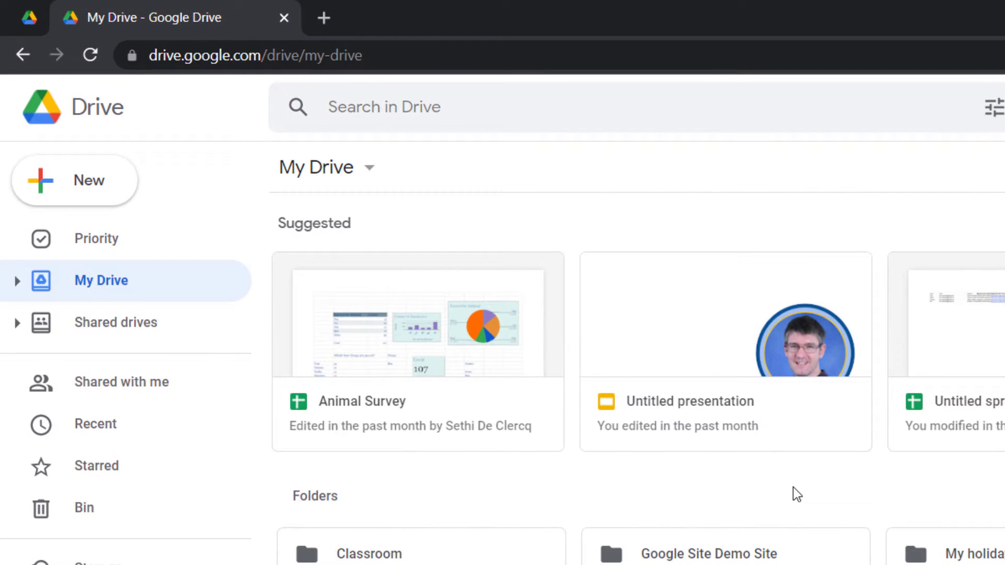
Create a new Google Form and retitle it 'Form 01'
{"action": "left_click", "coordinate": [85, 195]}
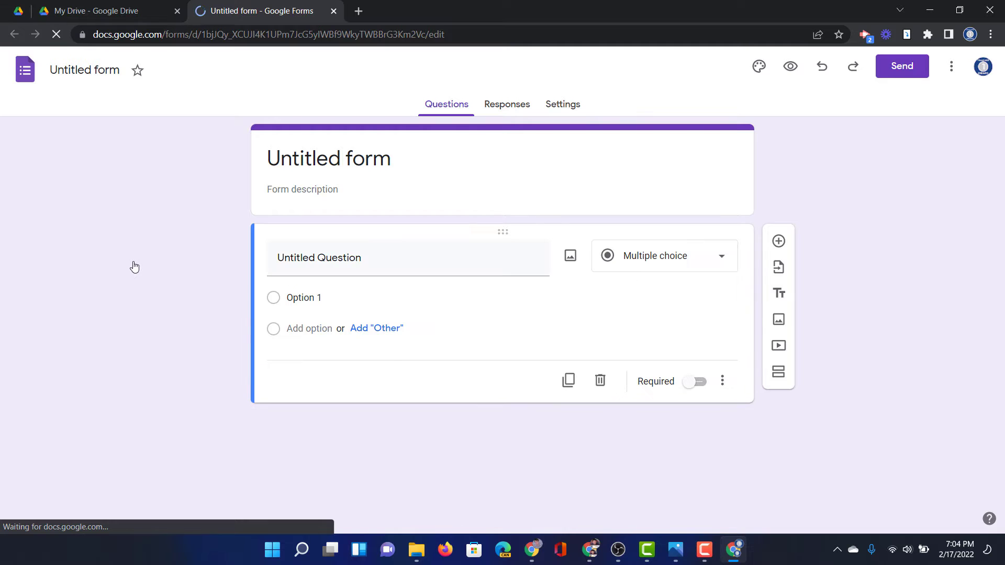
{"action": "left_click", "coordinate": [361, 158]}
{"action": "double_click", "coordinate": [361, 158]}
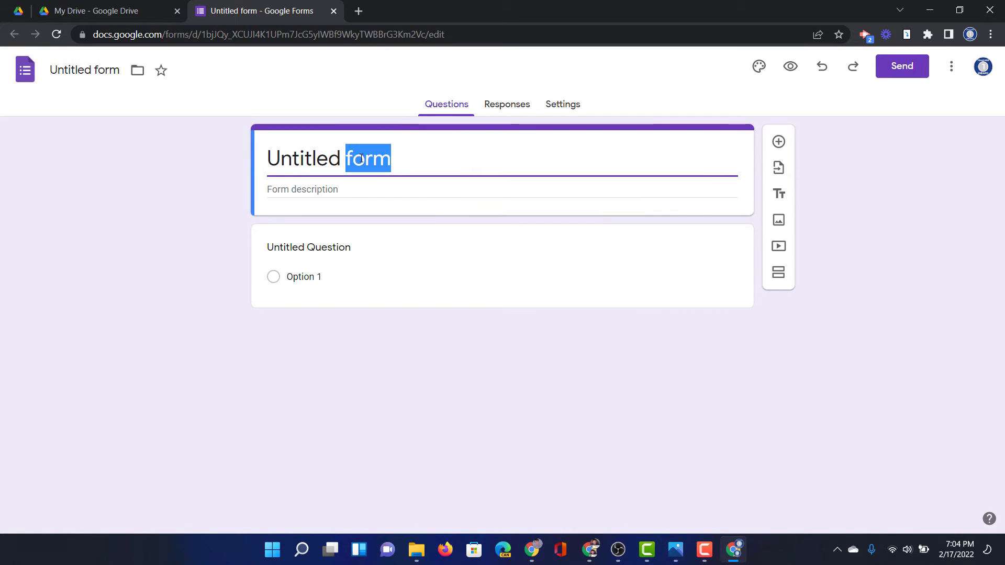
{"action": "left_click", "coordinate": [361, 158]}
{"action": "double_click", "coordinate": [361, 158]}
{"action": "triple_click", "coordinate": [361, 158]}
{"action": "type", "text": "Form "}
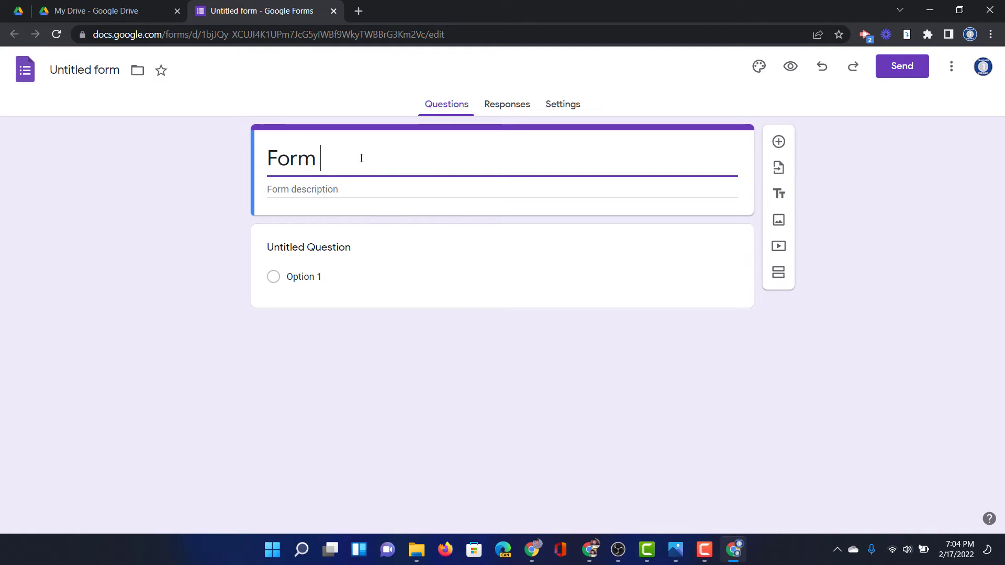
{"action": "type", "text": "01"}
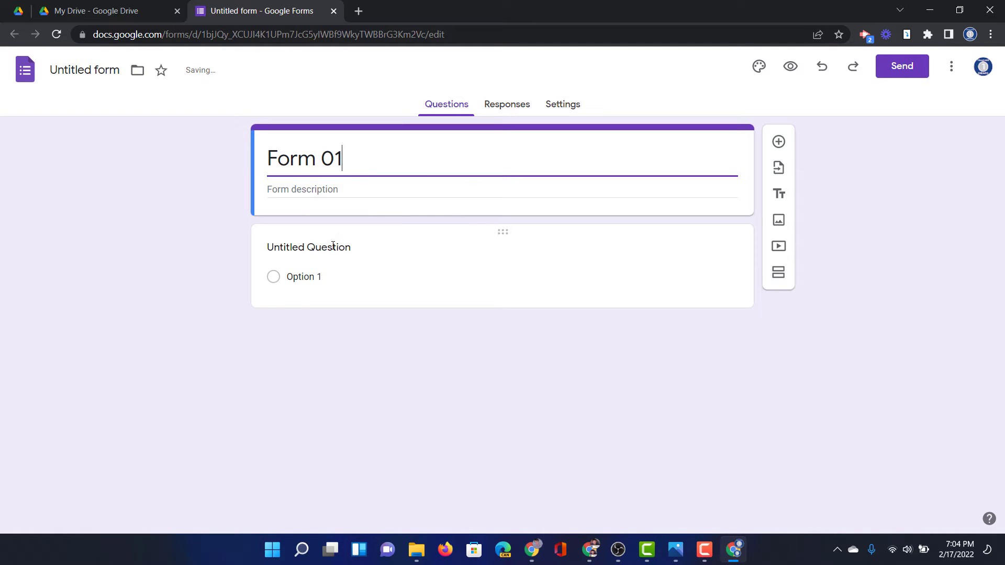
Add the short-answer question 'What is your Name' and name the file Form 01
{"action": "left_click", "coordinate": [333, 250]}
{"action": "type", "text": "What is your Name"}
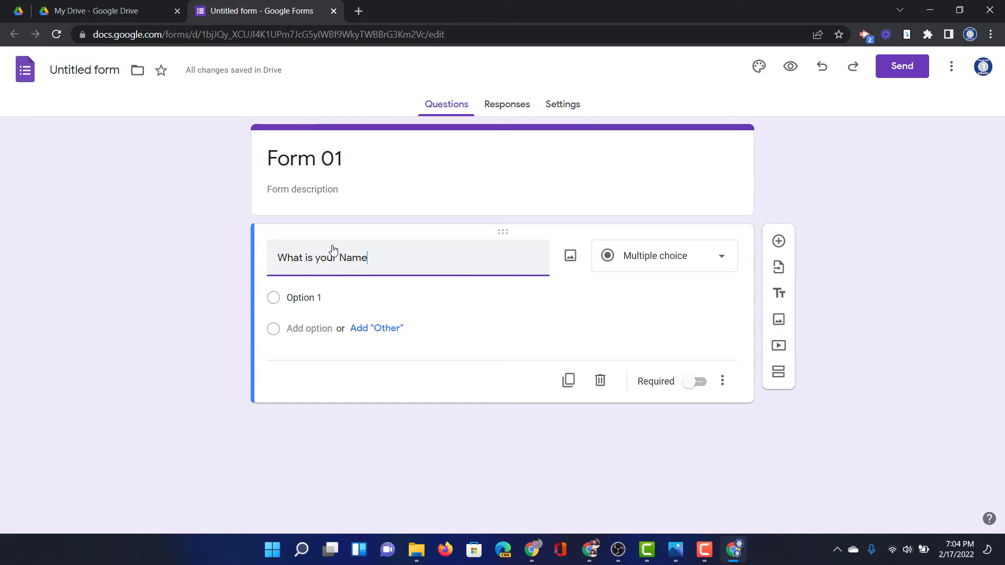
{"action": "left_click", "coordinate": [659, 260]}
{"action": "left_click", "coordinate": [655, 141]}
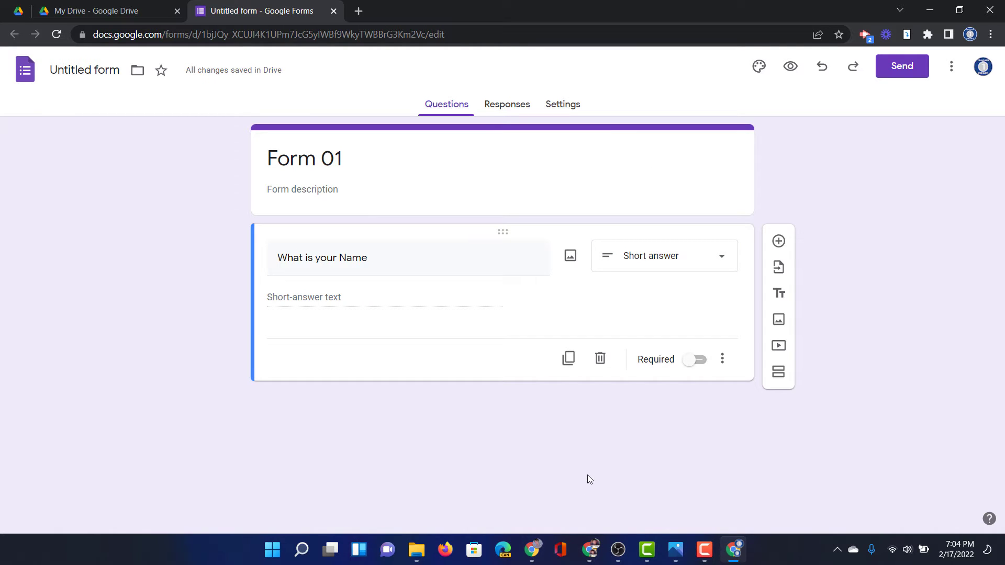
{"action": "left_click", "coordinate": [103, 68]}
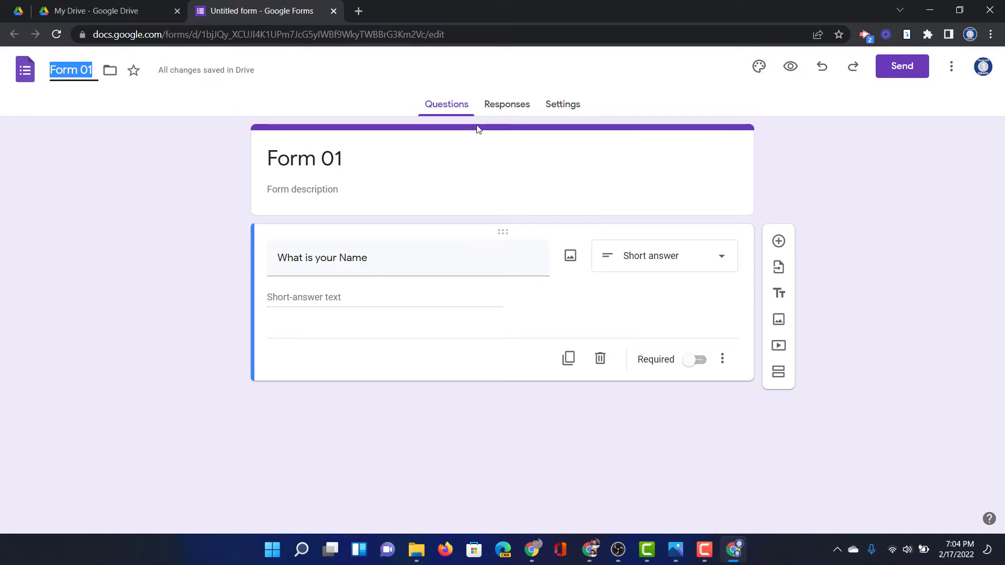
Link Form 01's responses to a new Google Sheets file named 'All forms (Responses)'
{"action": "left_click", "coordinate": [515, 105]}
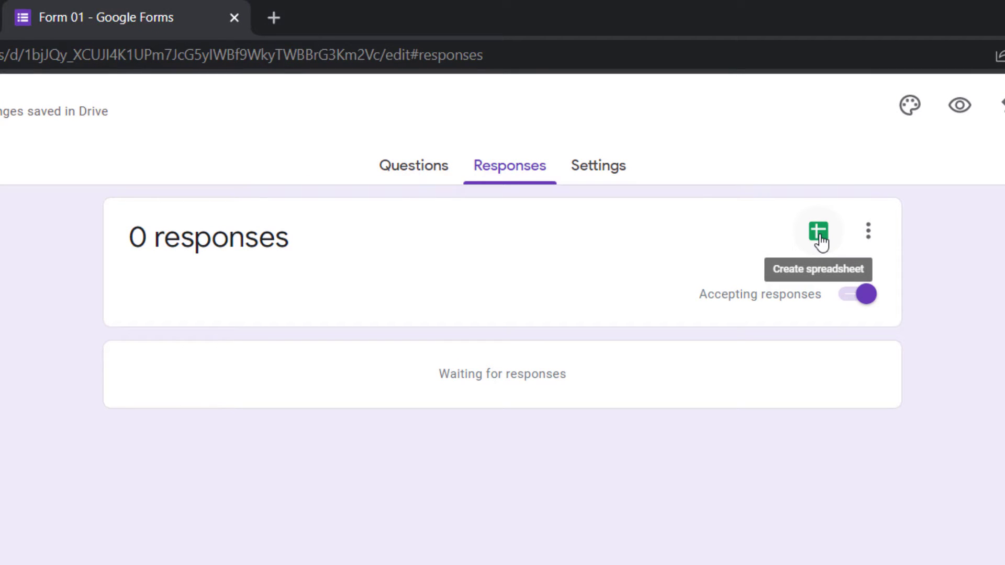
{"action": "left_click", "coordinate": [819, 236]}
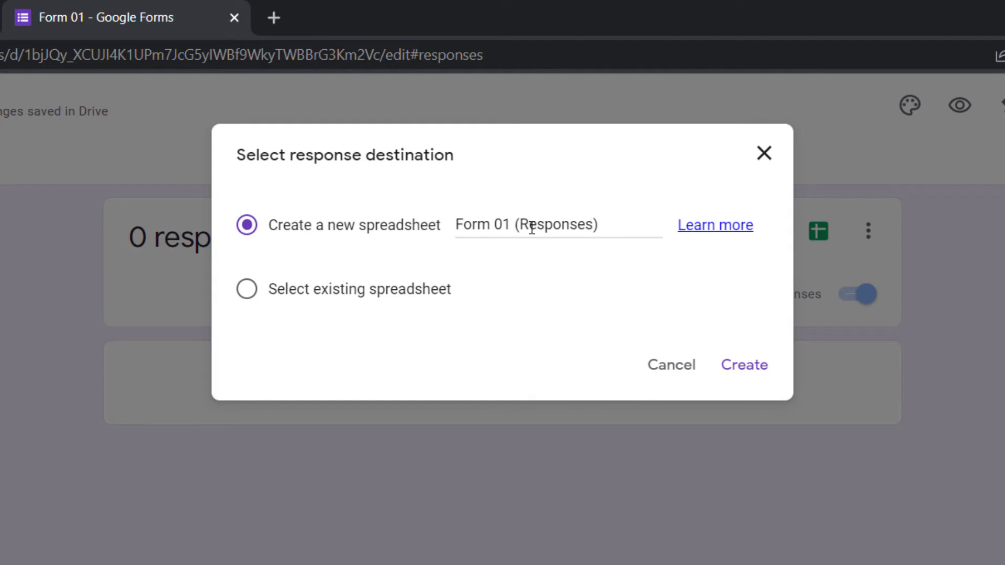
{"action": "left_click_drag", "start_coordinate": [511, 226], "coordinate": [435, 233]}
{"action": "type", "text": "All forms"}
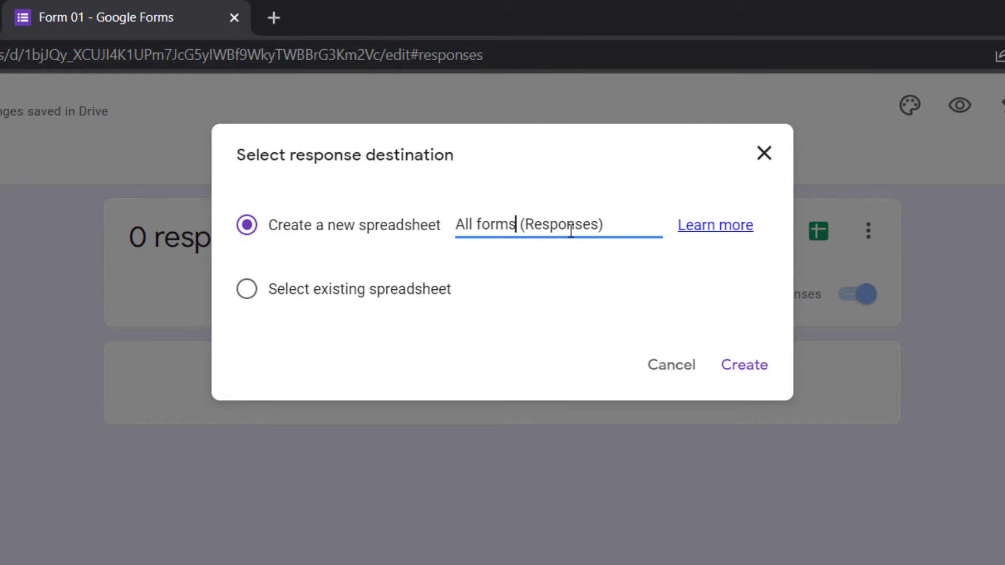
{"action": "left_click", "coordinate": [747, 366]}
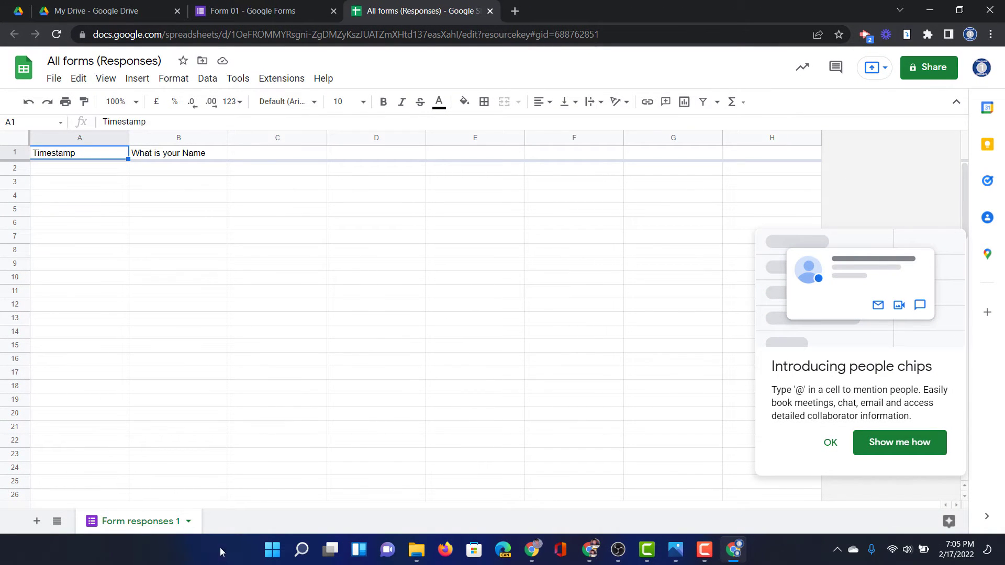
Return from the new response spreadsheet to the Form 01 browser tab
{"action": "left_click", "coordinate": [280, 14]}
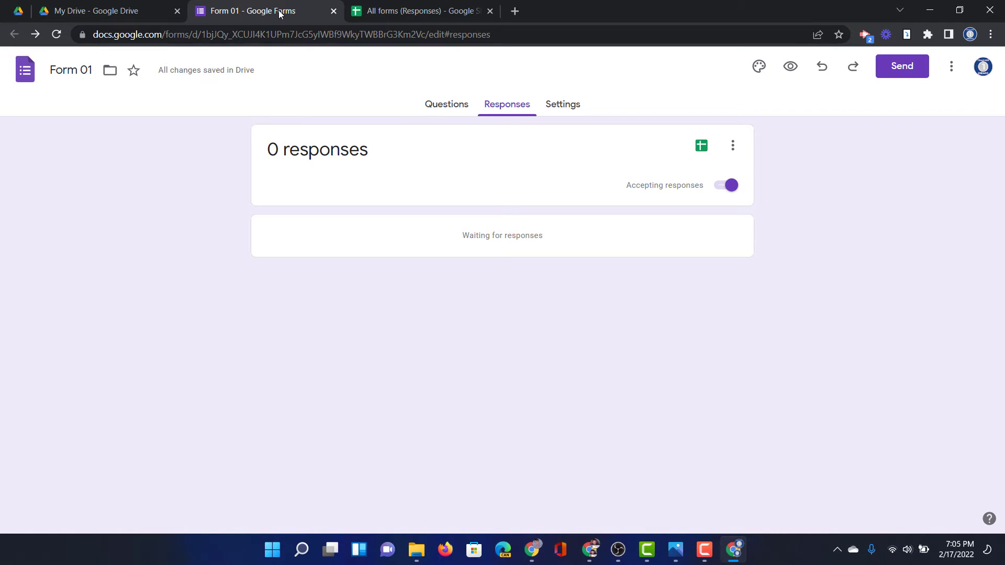
Create a second form from My Drive titled 'Form 02'
{"action": "left_click", "coordinate": [108, 8]}
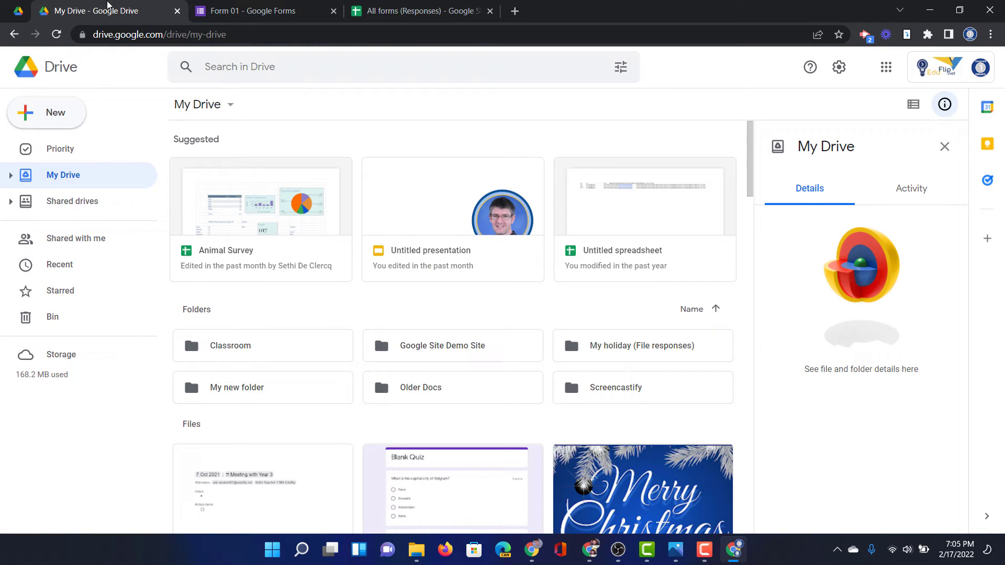
{"action": "left_click", "coordinate": [42, 122]}
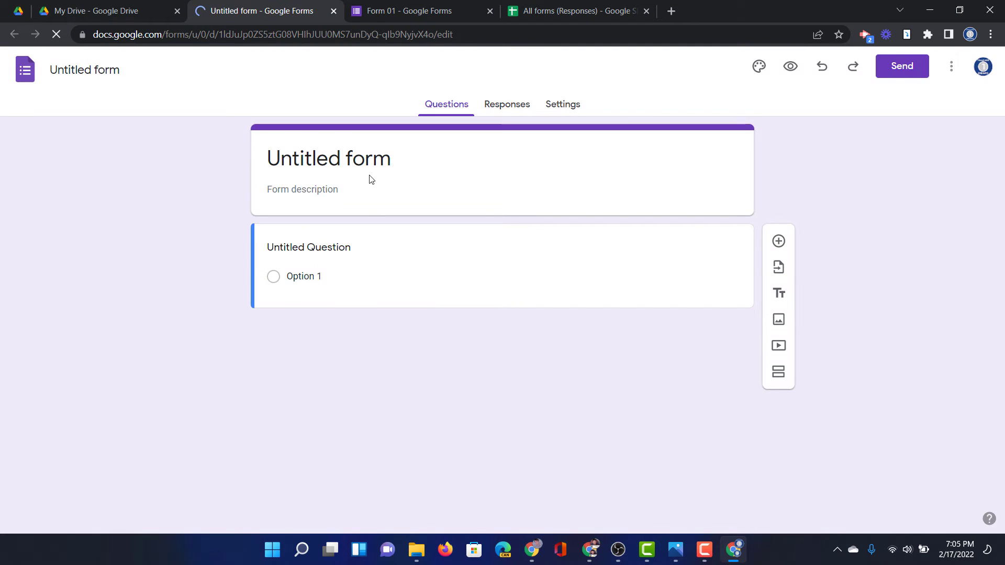
{"action": "type", "text": "Form 02"}
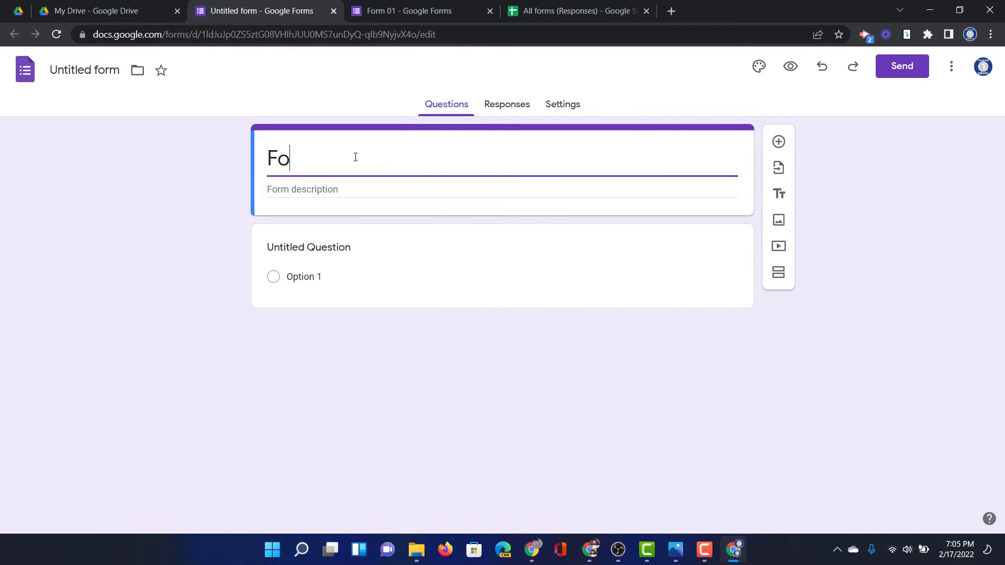
Add the short-answer question 'Favourite Animal', then show Form 02's responses page
{"action": "left_click", "coordinate": [333, 250]}
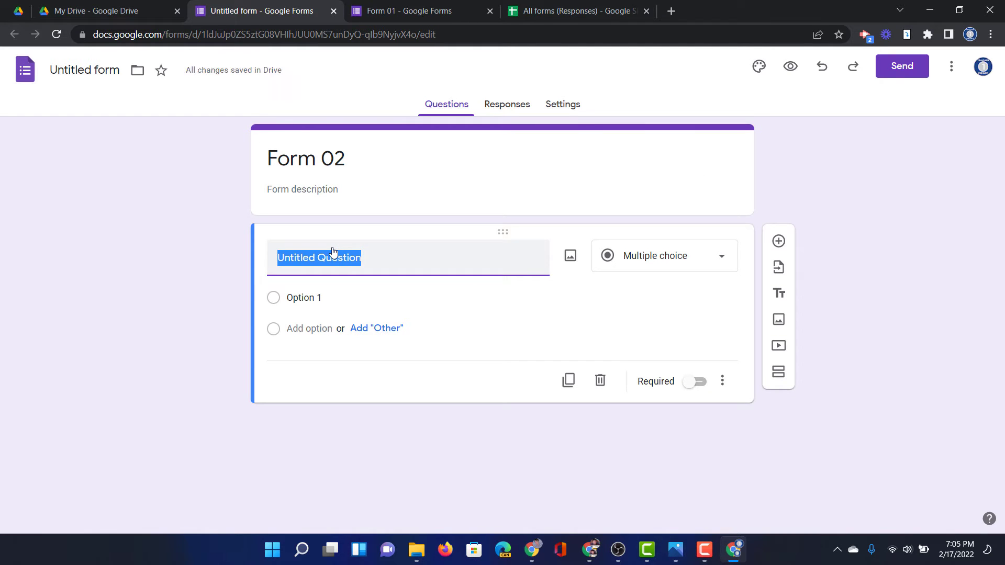
{"action": "type", "text": "Favour"}
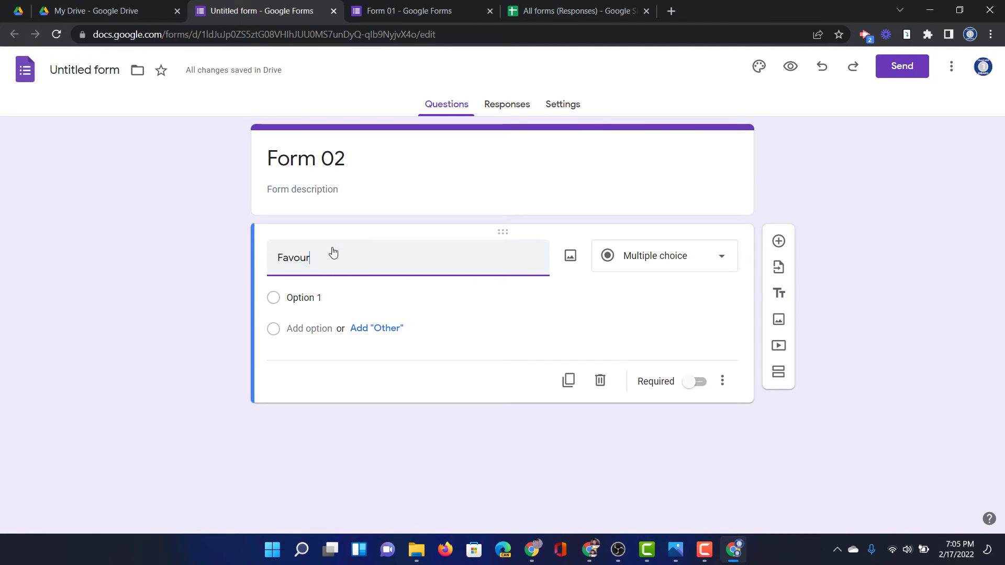
{"action": "type", "text": "ite Animal"}
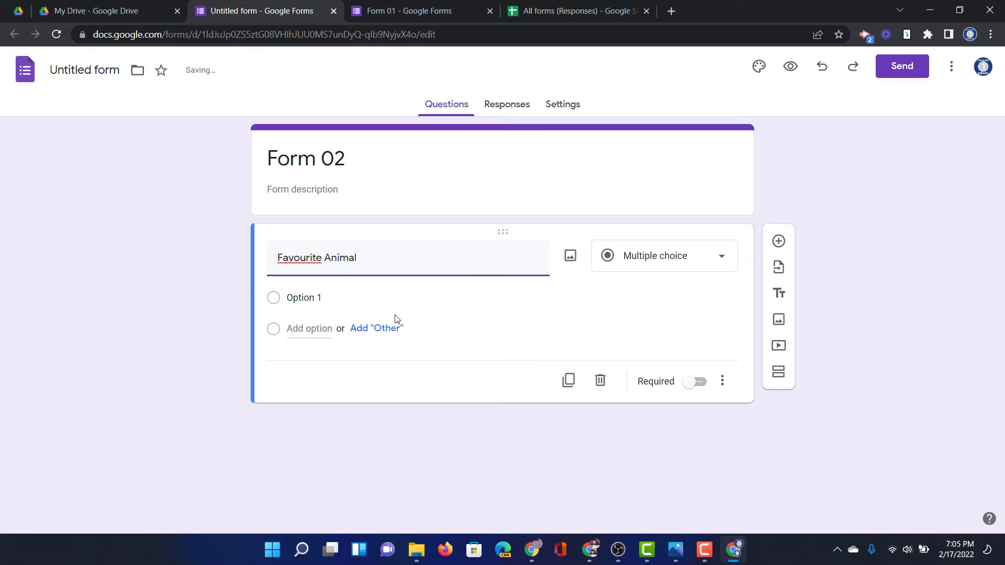
{"action": "left_click", "coordinate": [694, 258]}
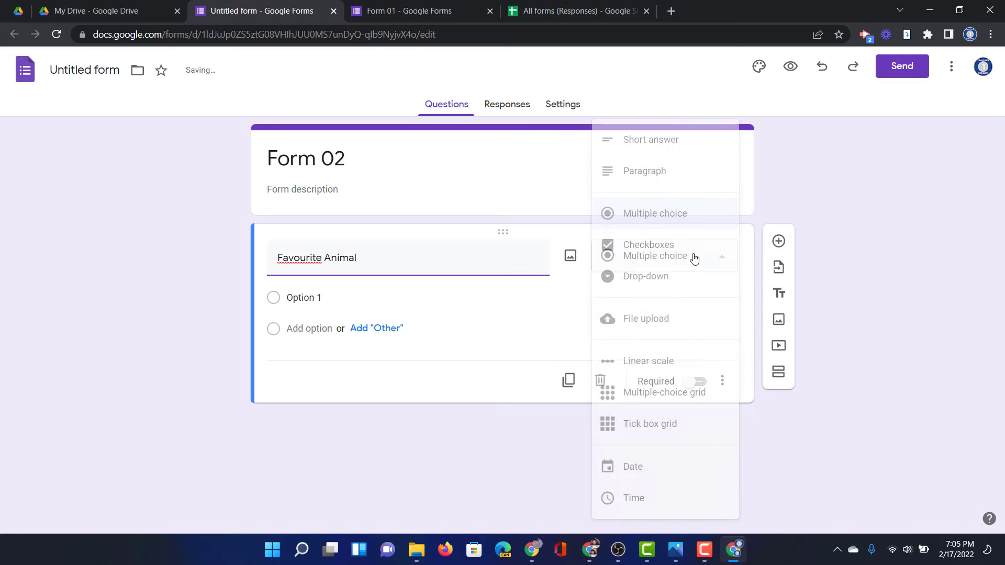
{"action": "left_click", "coordinate": [643, 146]}
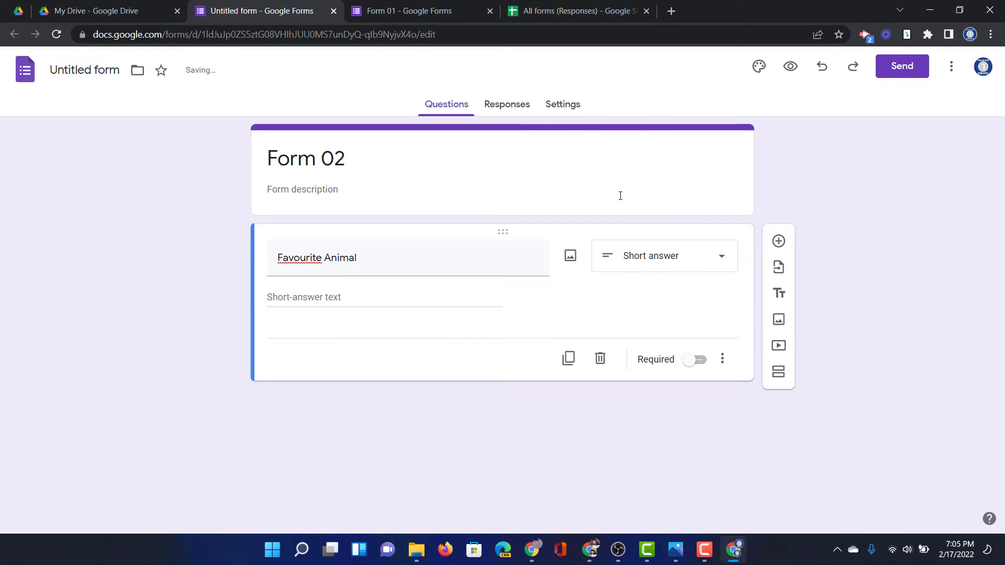
{"action": "key", "text": "alt+Left"}
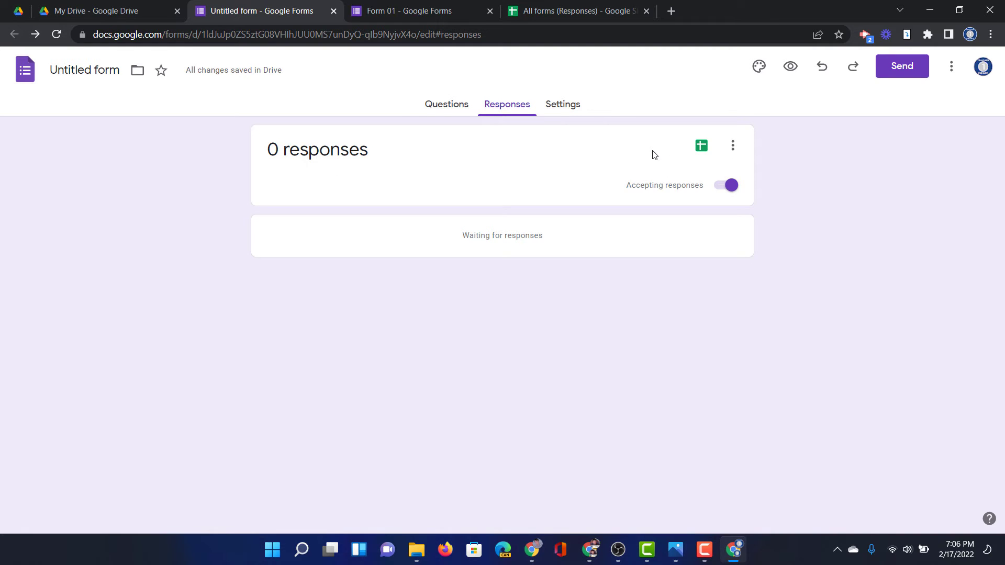
Set Form 02's response destination to the existing 'All forms (Responses)' spreadsheet
{"action": "left_click", "coordinate": [732, 147]}
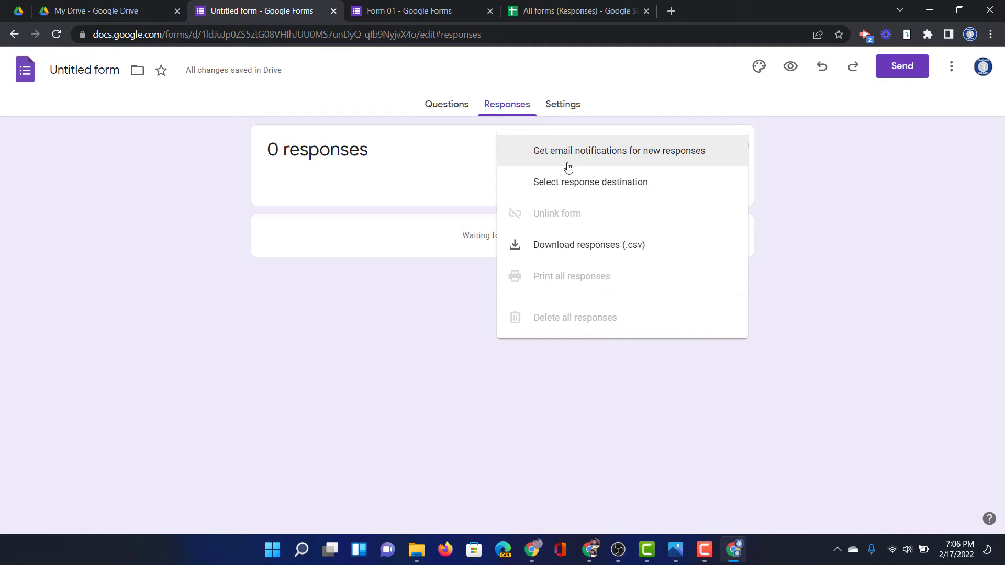
{"action": "left_click", "coordinate": [617, 193]}
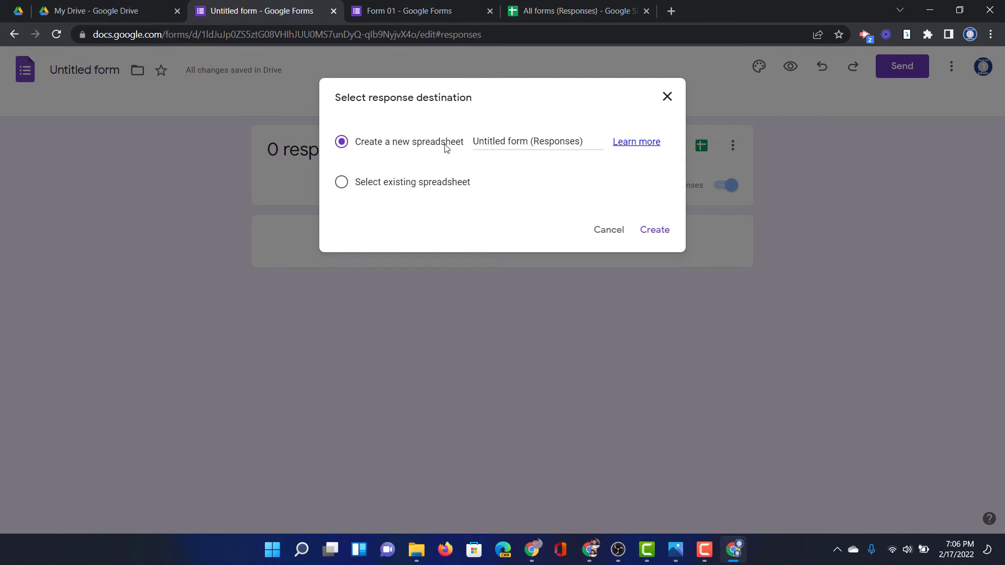
{"action": "left_click", "coordinate": [380, 188]}
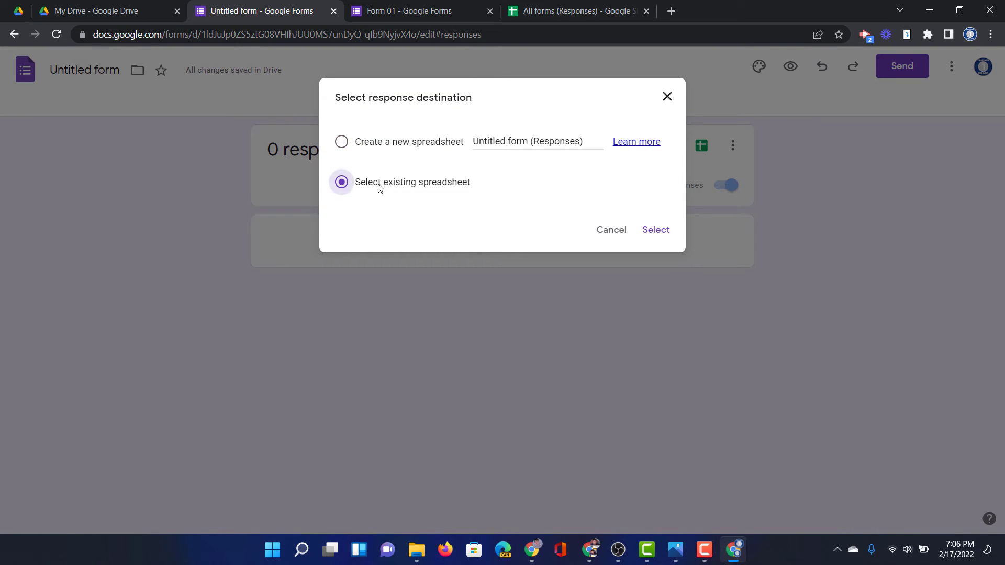
{"action": "left_click", "coordinate": [656, 231]}
{"action": "left_click", "coordinate": [233, 296]}
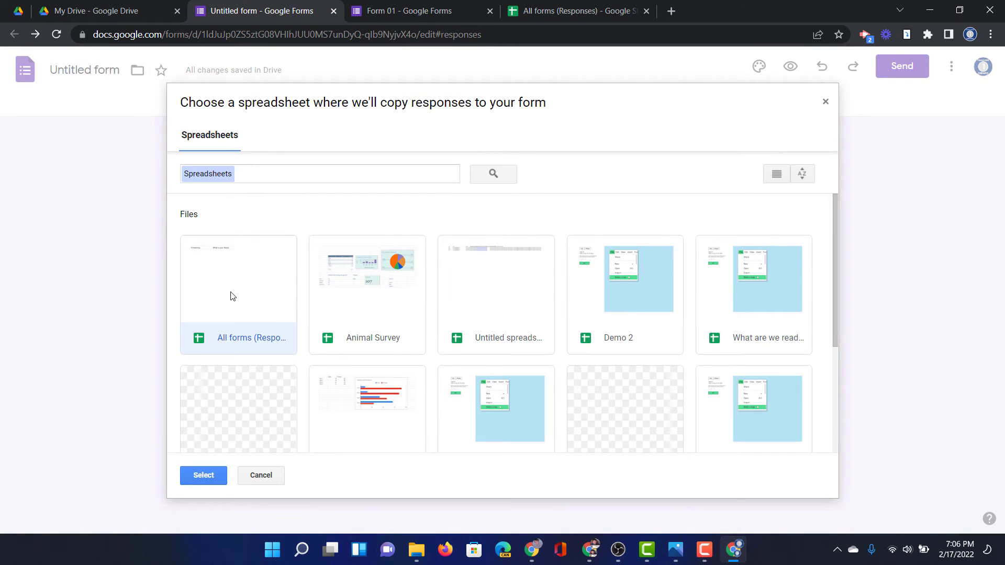
{"action": "left_click", "coordinate": [203, 476]}
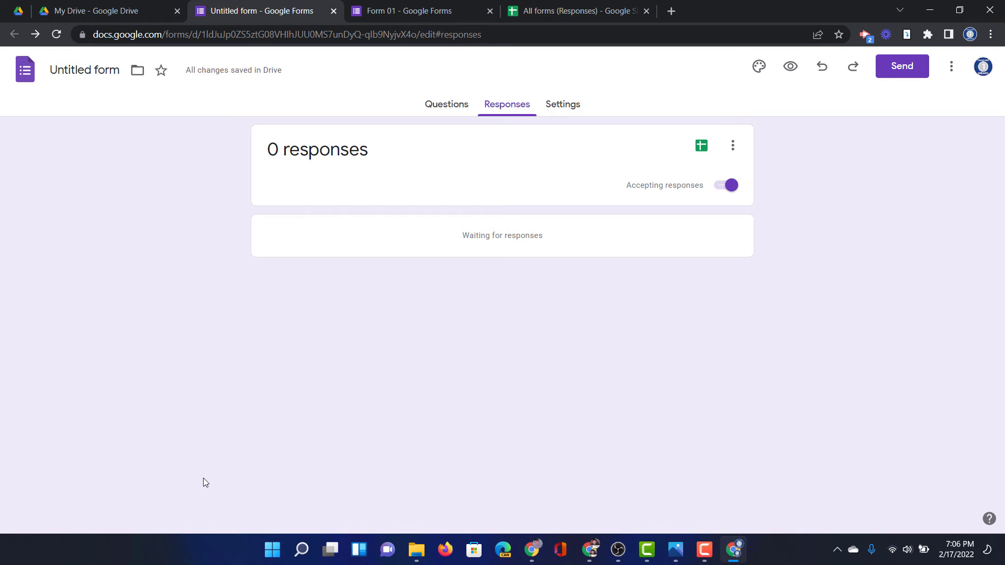
Preview Form 01 and submit a test name answer
{"action": "left_click", "coordinate": [394, 10]}
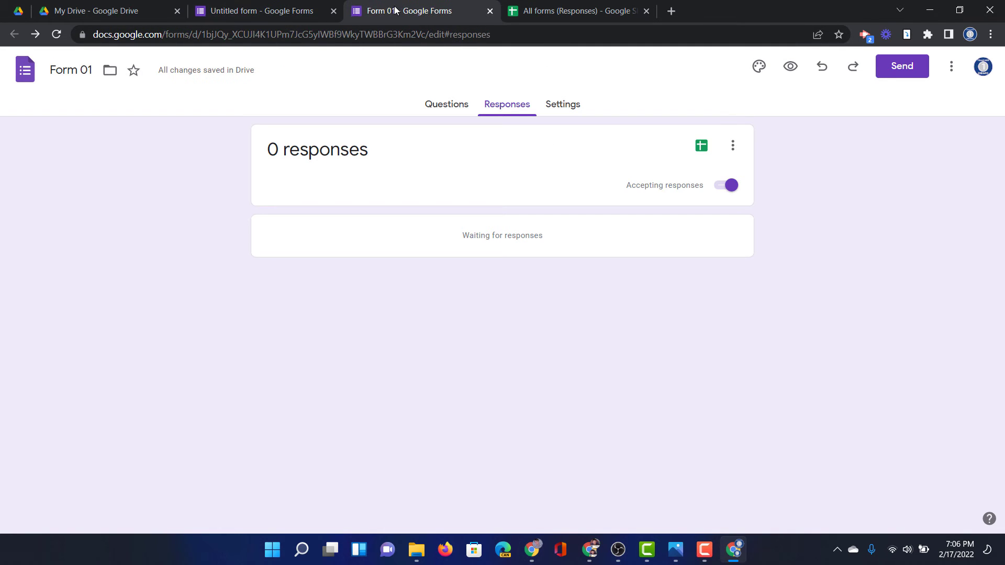
{"action": "left_click", "coordinate": [791, 66]}
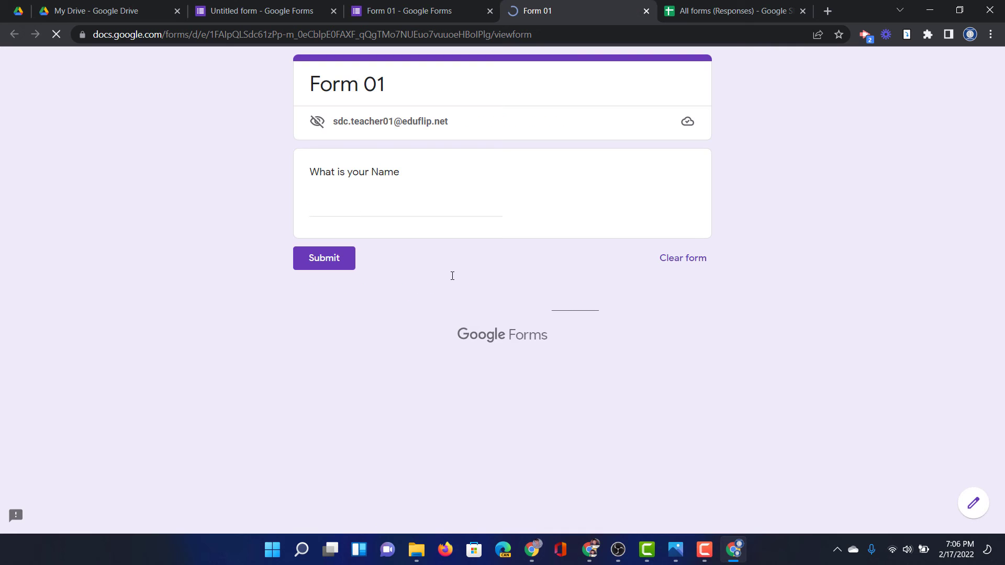
{"action": "left_click", "coordinate": [395, 208]}
{"action": "type", "text": "Sethi"}
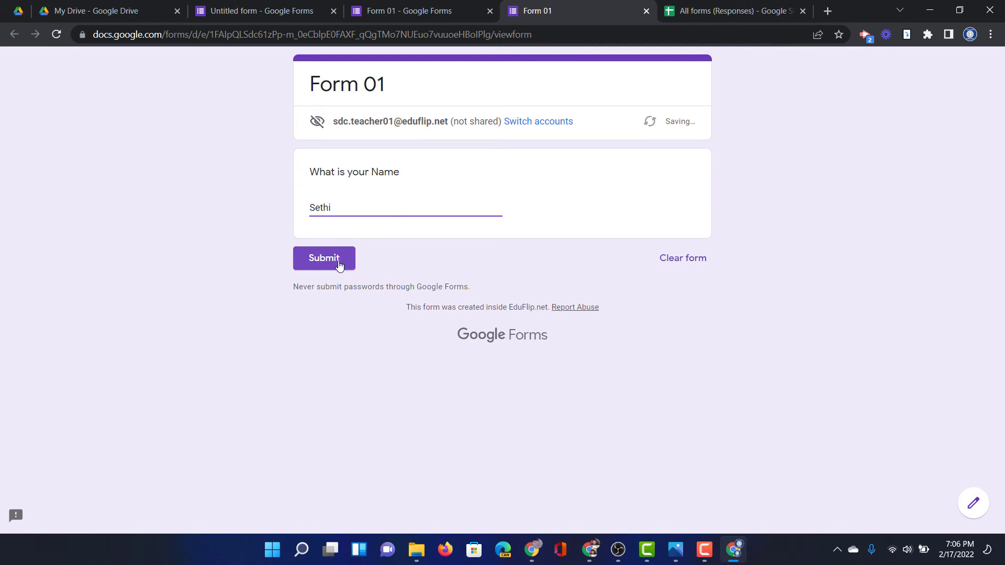
{"action": "left_click", "coordinate": [338, 261]}
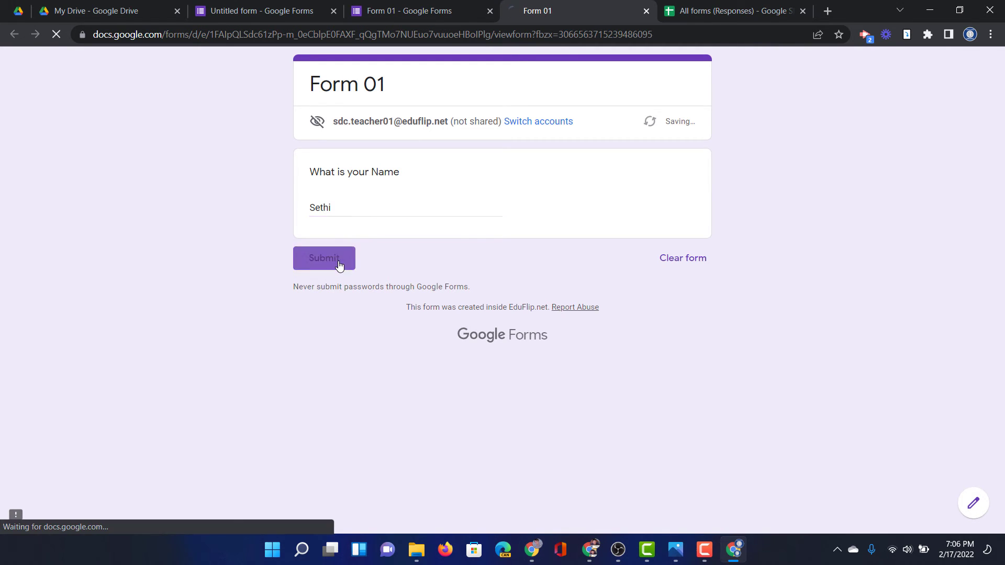
Preview Form 02 and submit 'Cat' as the Favourite Animal answer
{"action": "left_click", "coordinate": [300, 9]}
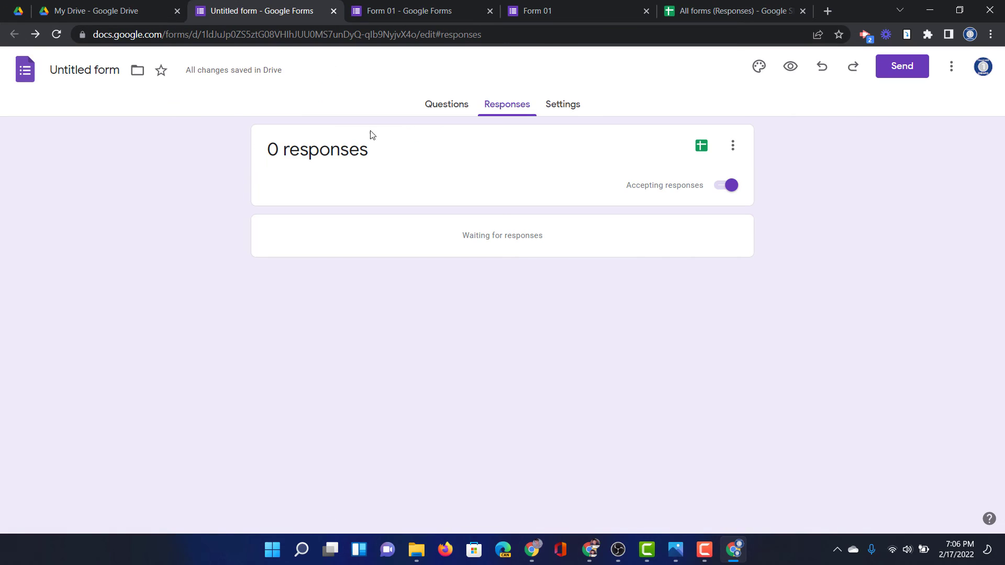
{"action": "left_click", "coordinate": [790, 66]}
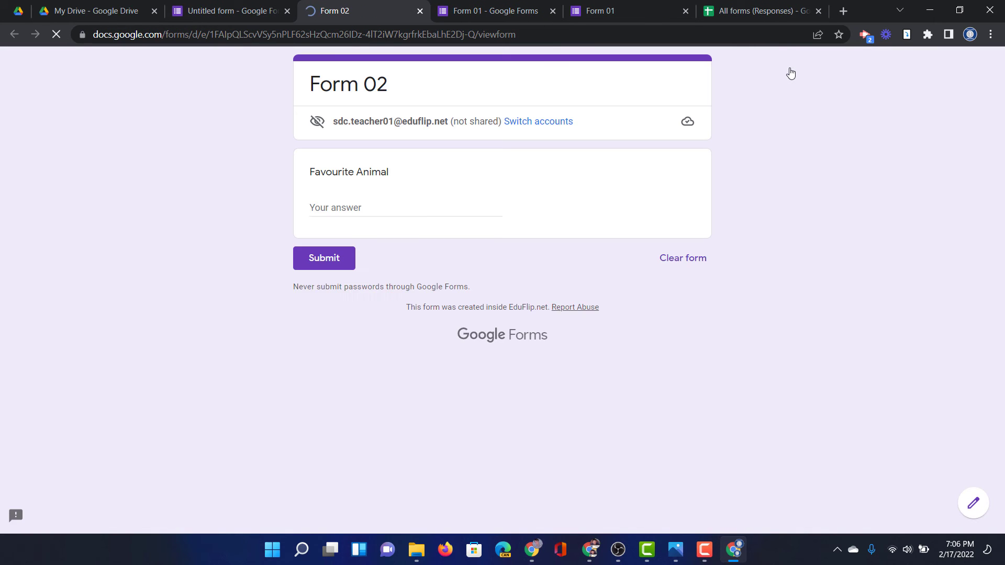
{"action": "left_click", "coordinate": [402, 208]}
{"action": "type", "text": "Ca"}
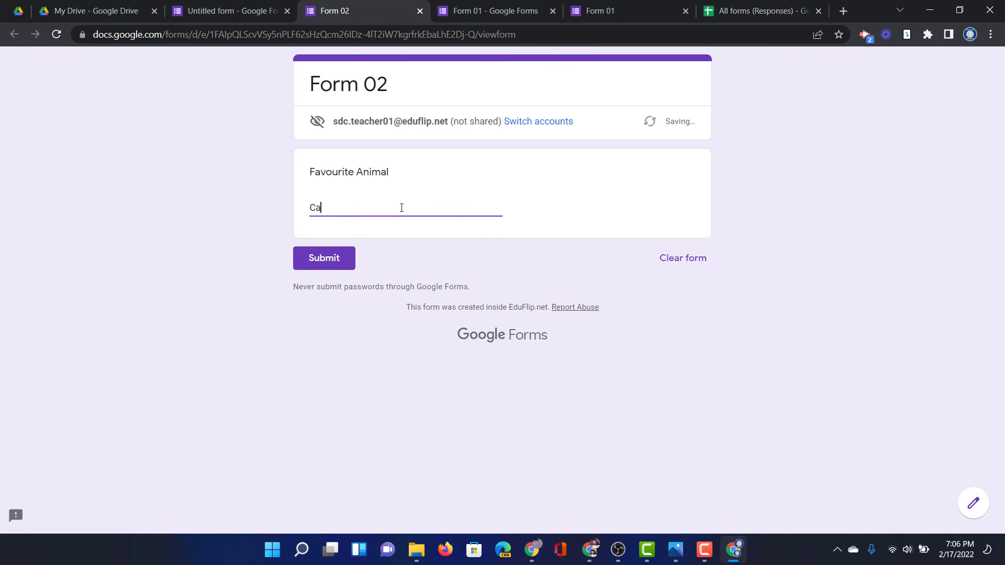
{"action": "type", "text": "t"}
{"action": "left_click", "coordinate": [327, 262]}
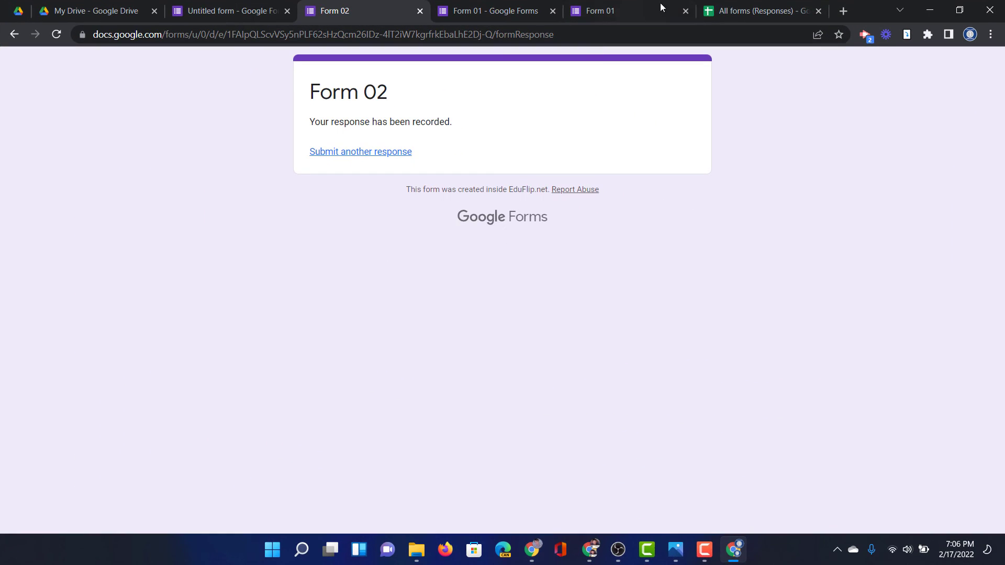
Open the 'All forms (Responses)' spreadsheet on its Form responses 2 sheet
{"action": "left_click", "coordinate": [756, 49]}
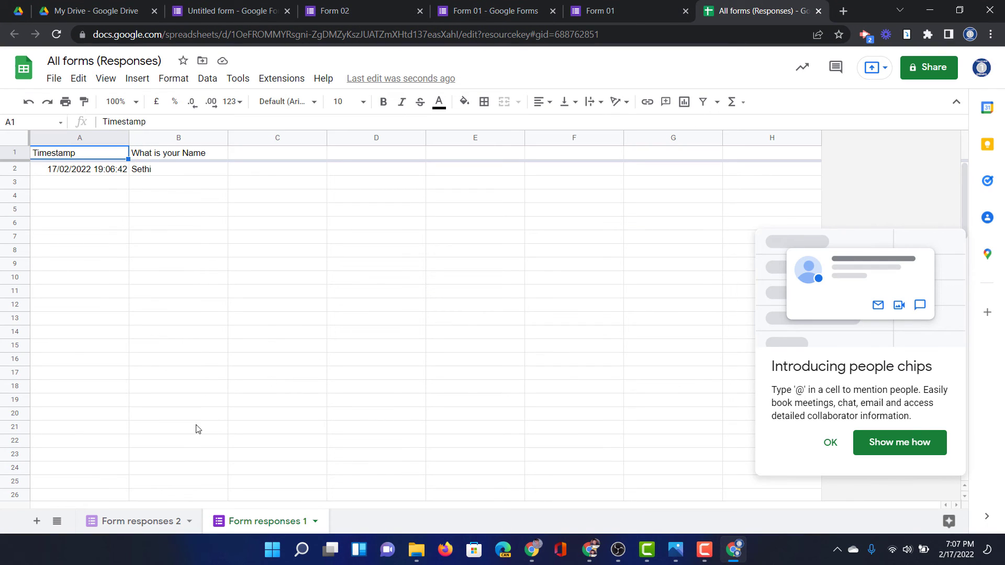
{"action": "left_click", "coordinate": [148, 521]}
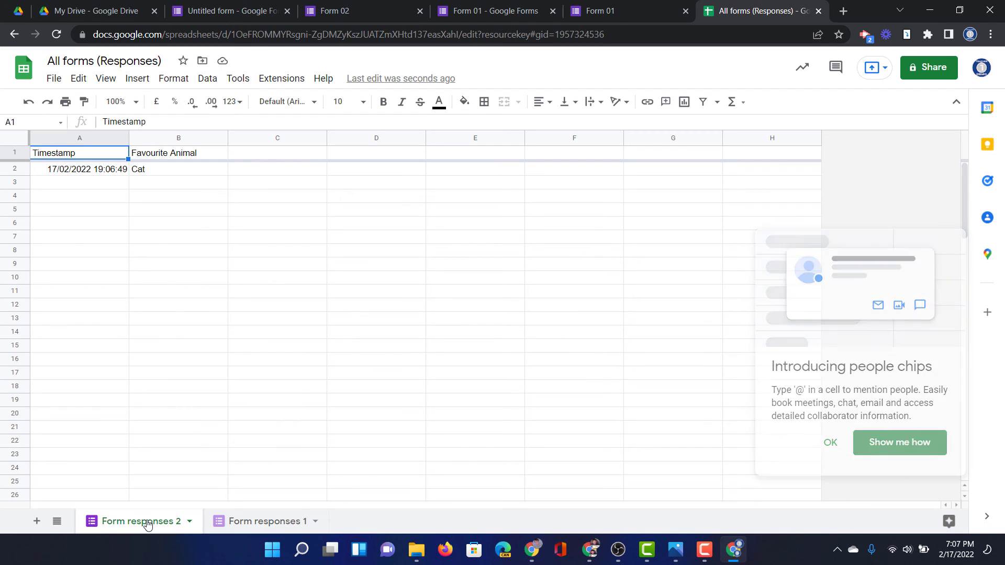